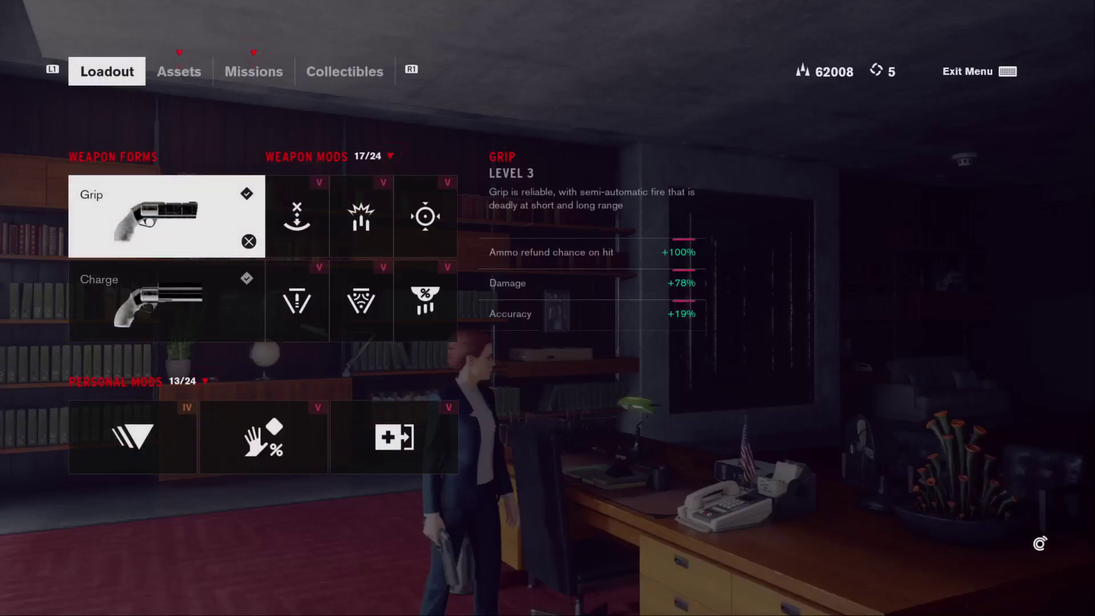
Step: Bring up the Collectibles categories, open the Hotline list and head toward the Board recordings
key("e")
key("e")
key("e")
key("Right")
key("Right")
key("Right")
key("Right")
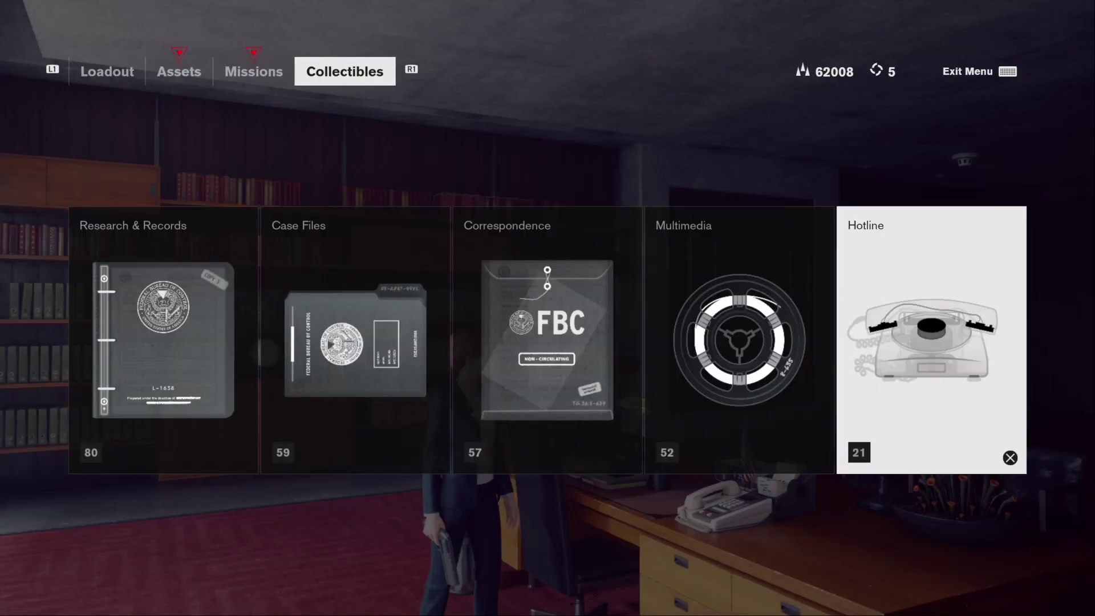
key("Return")
key("Down")
Step: Browse the Board recordings around Astral Constructs and Former while Control Points plays
key("Down")
key("Down")
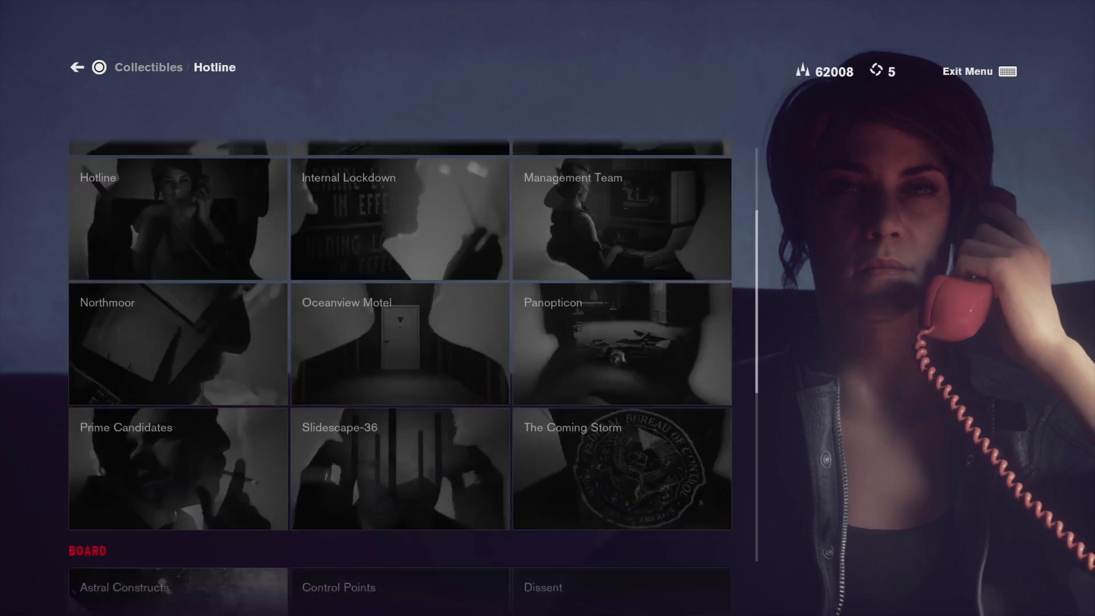
key("Down")
key("Down")
key("Down")
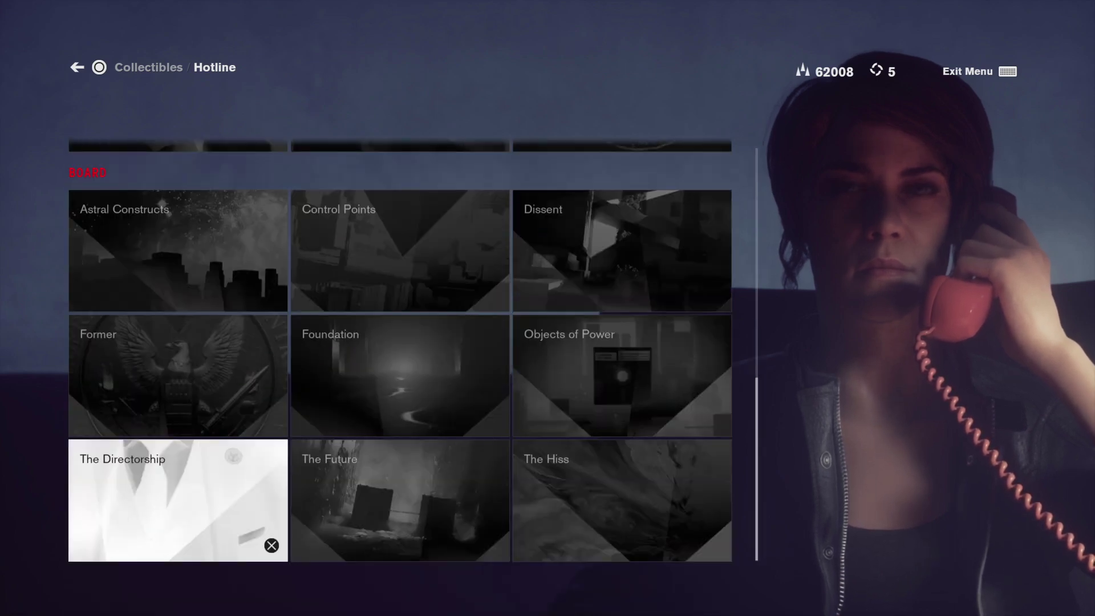
key("Up")
key("Up")
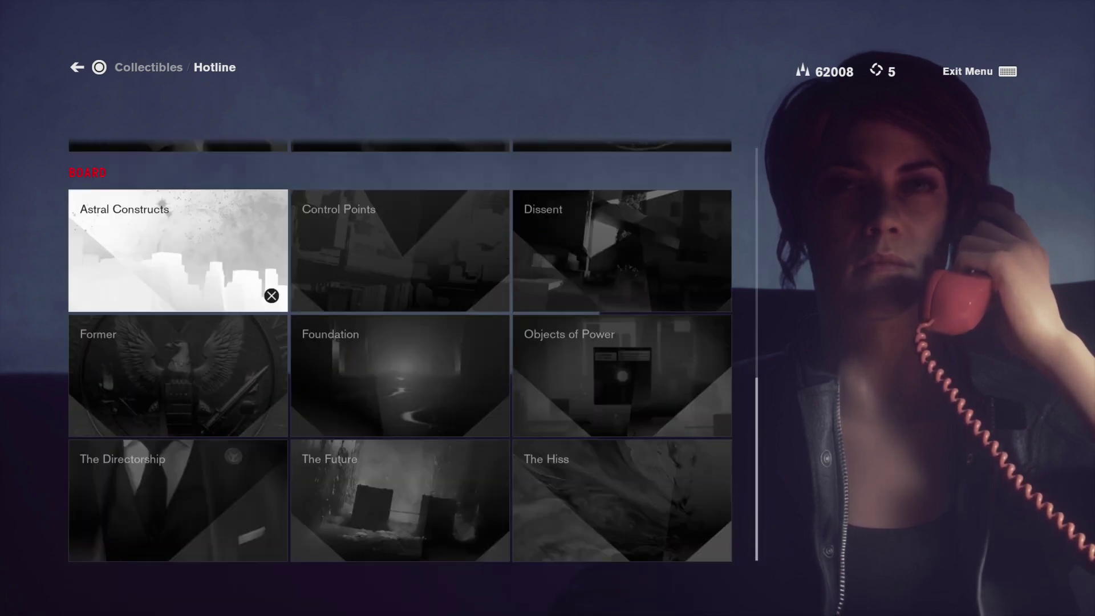
key("Down")
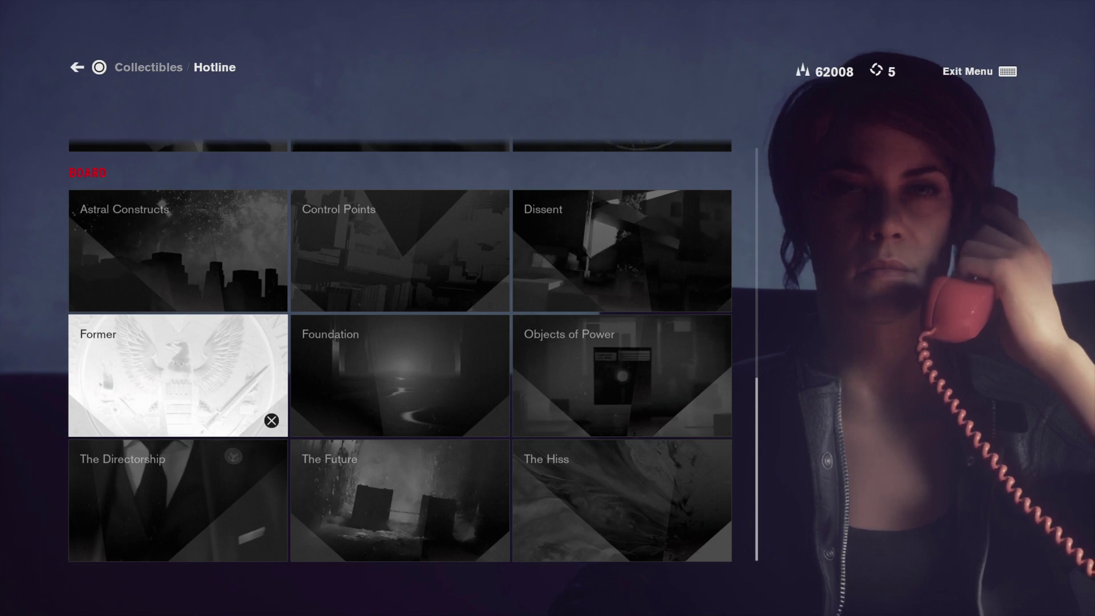
key("Up")
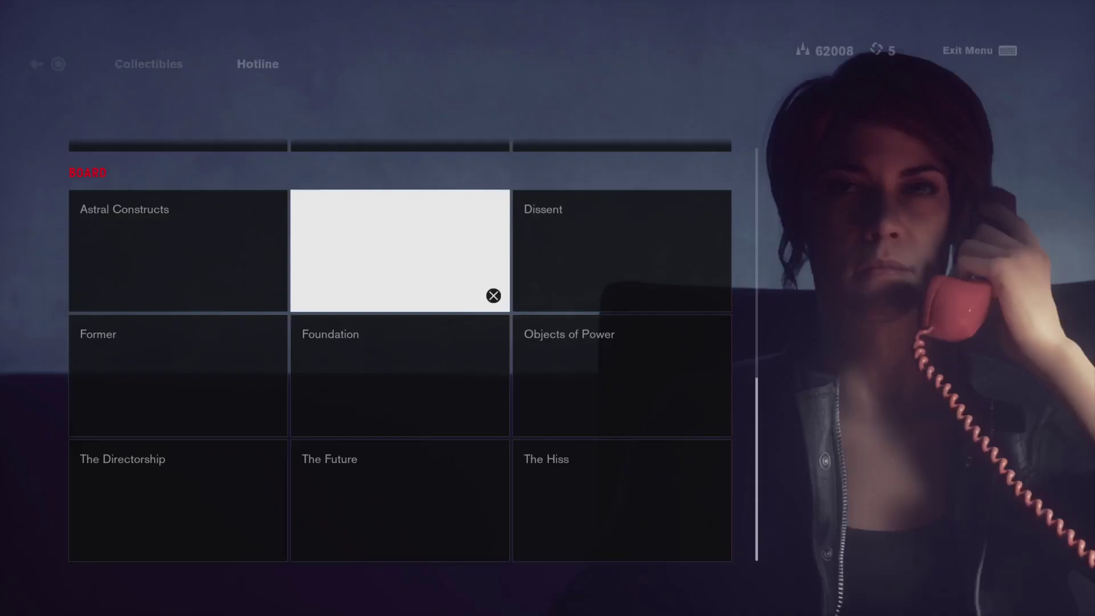
key("Down")
key("Down")
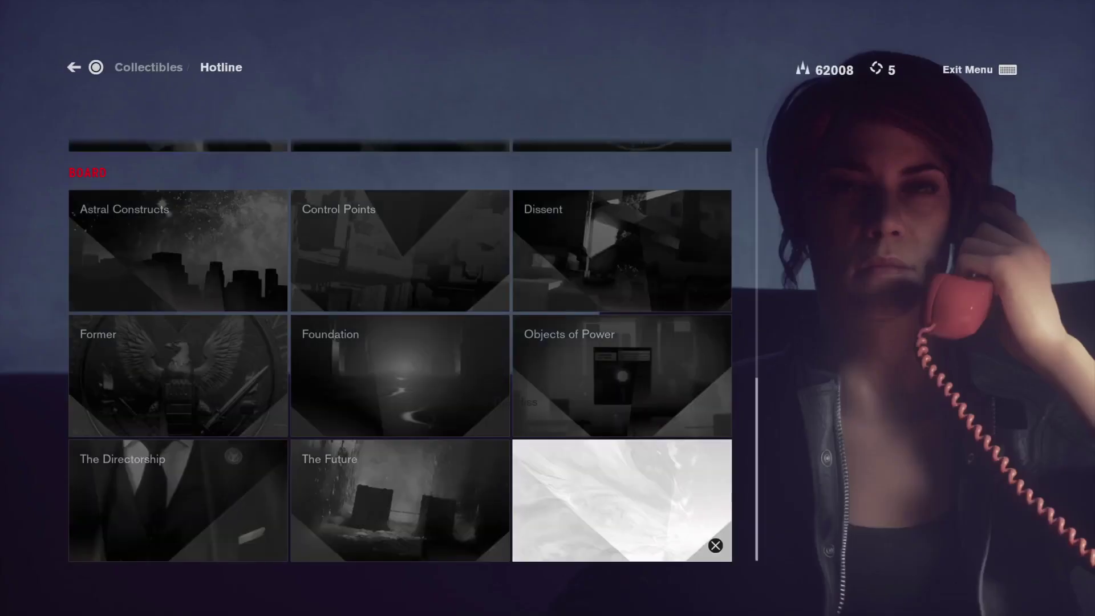
Step: Select The Directorship Board recording, then move up to Foundation
key("Left")
key("Left")
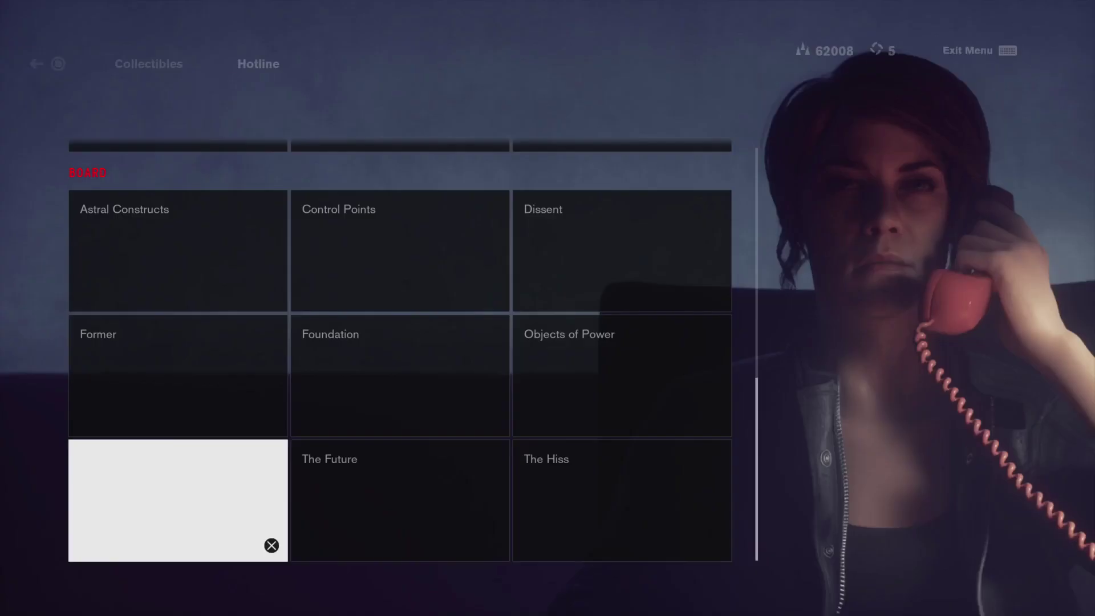
key("Up")
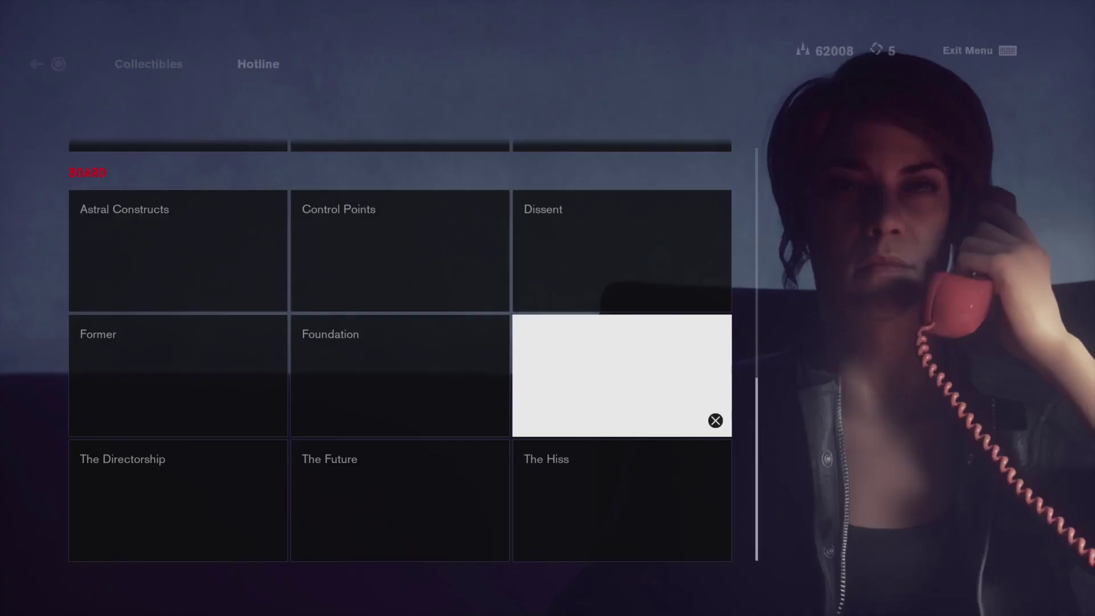
Step: Move past Dissent and Control Points to the Former recording and play it through
key("Up")
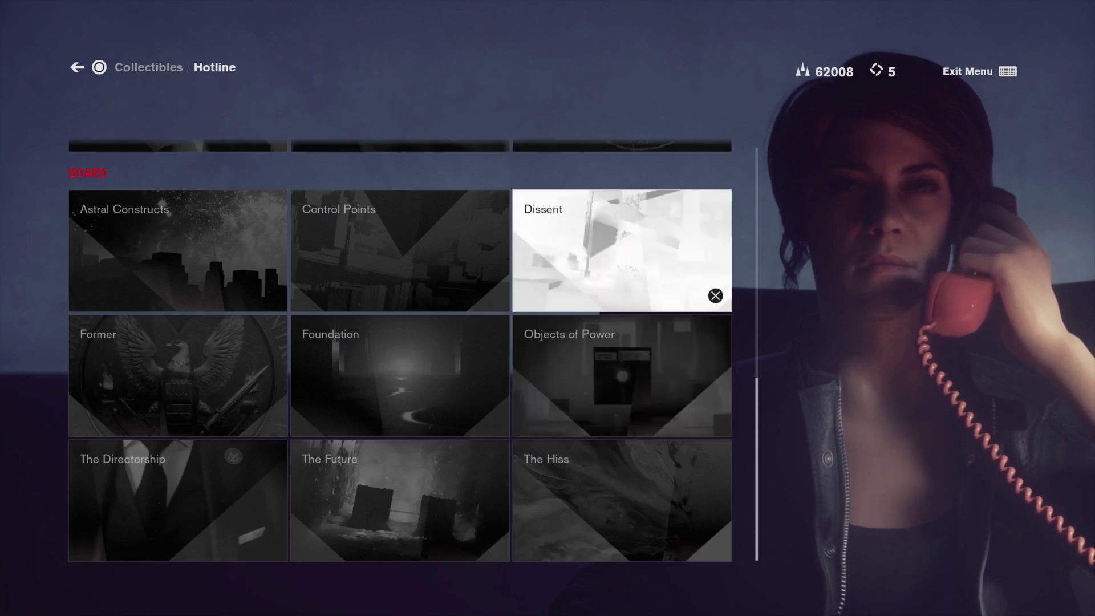
key("Left")
key("Left")
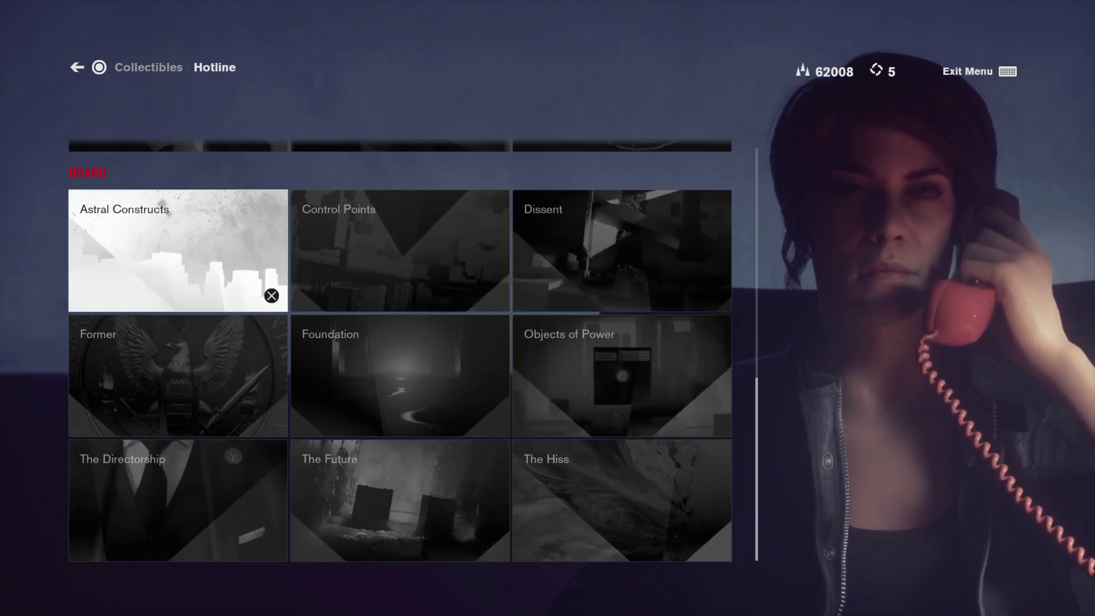
key("Down")
key("Return")
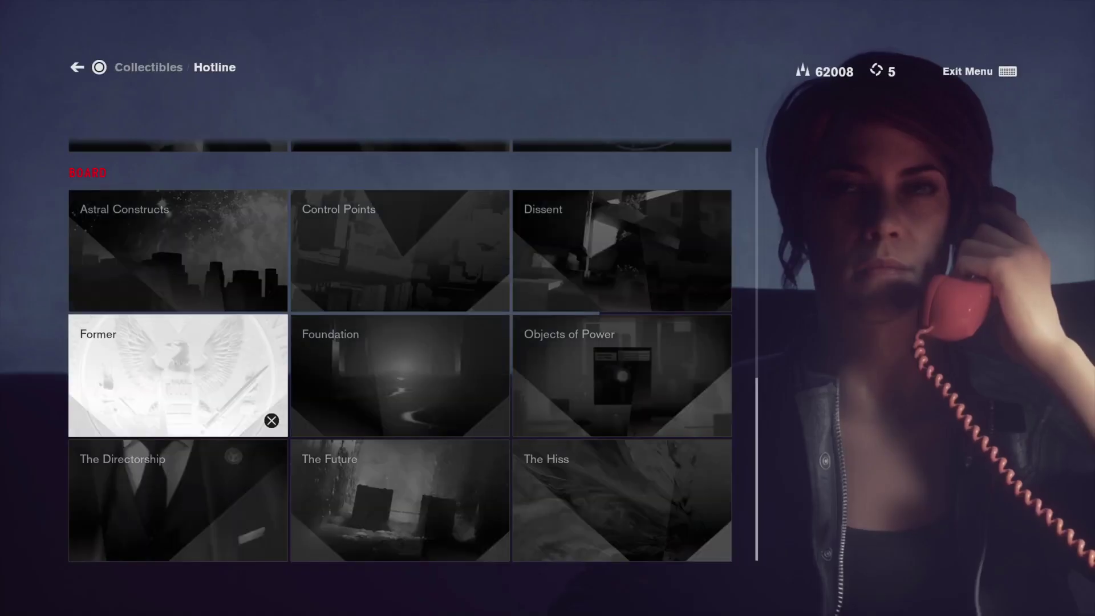
key("Right")
key("Right")
Step: Select the Dissent recording and let it play to the end
key("Up")
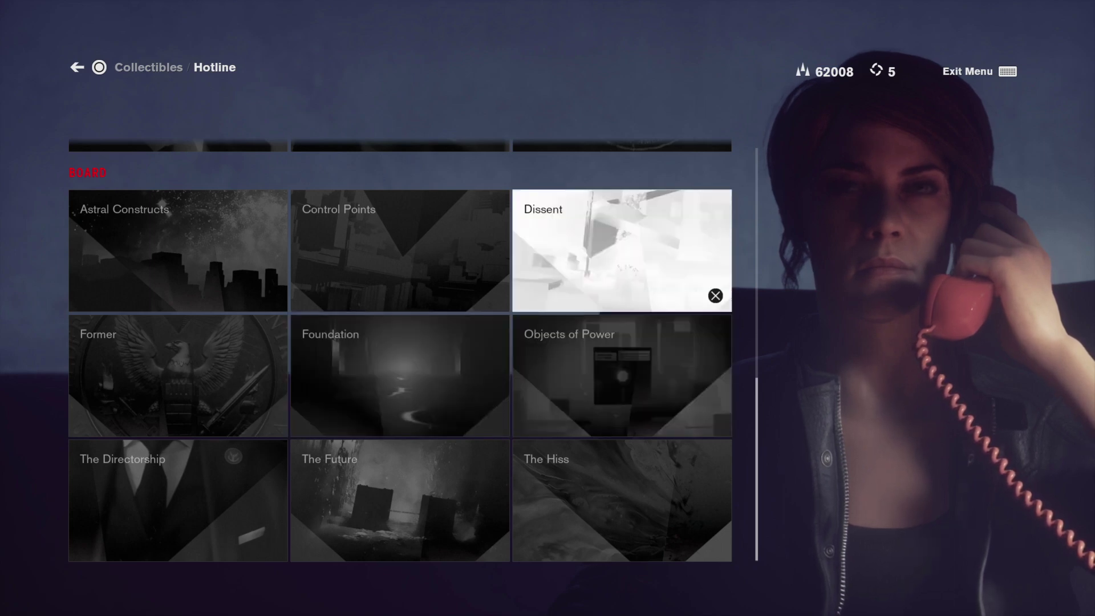
key("Return")
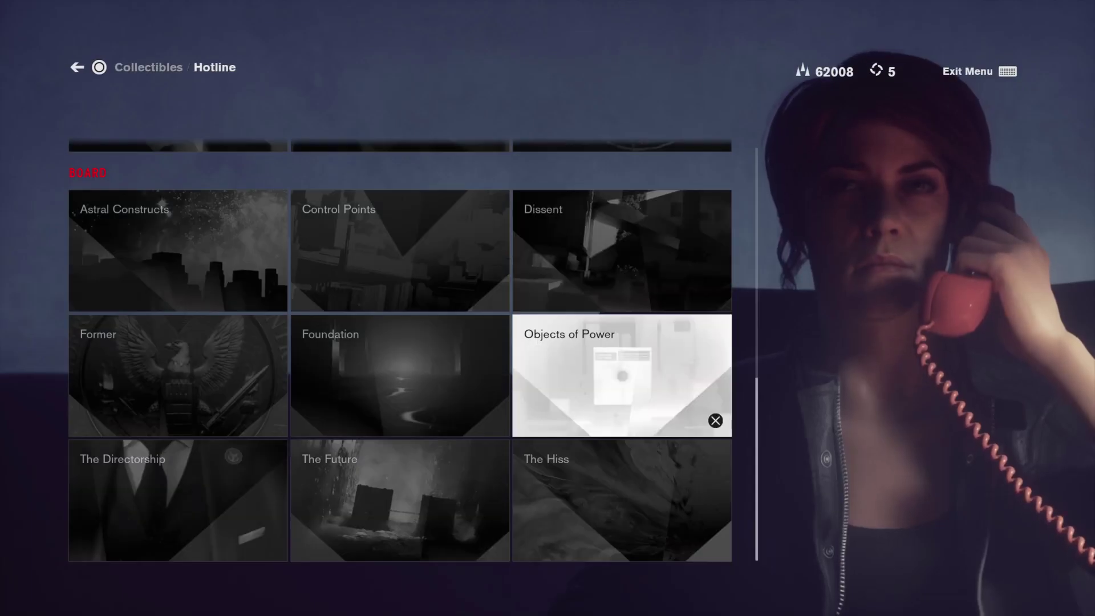
key("Down")
Step: Move past Objects of Power to Foundation, then across to The Directorship
key("Left")
key("Up")
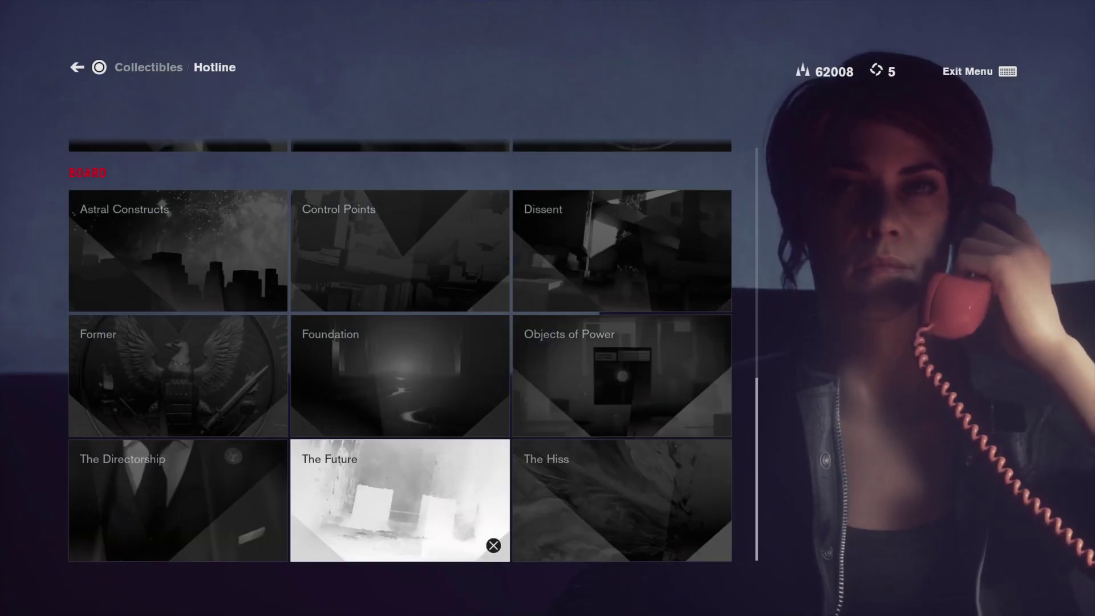
key("Left")
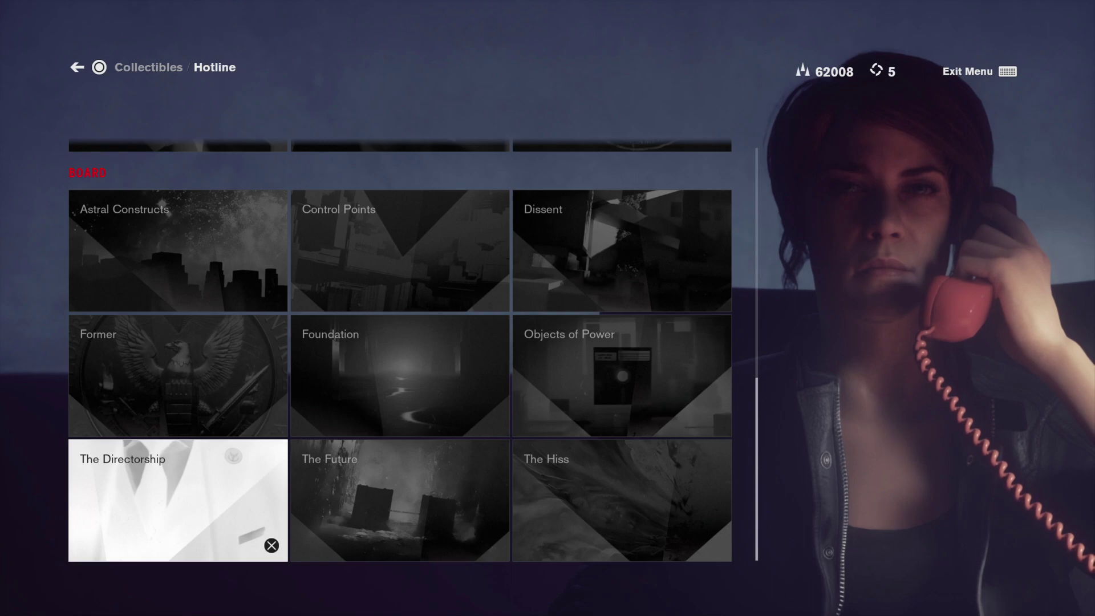
Step: Back out to the Collectibles overview, where Hotline shows 21 entries
key("Escape")
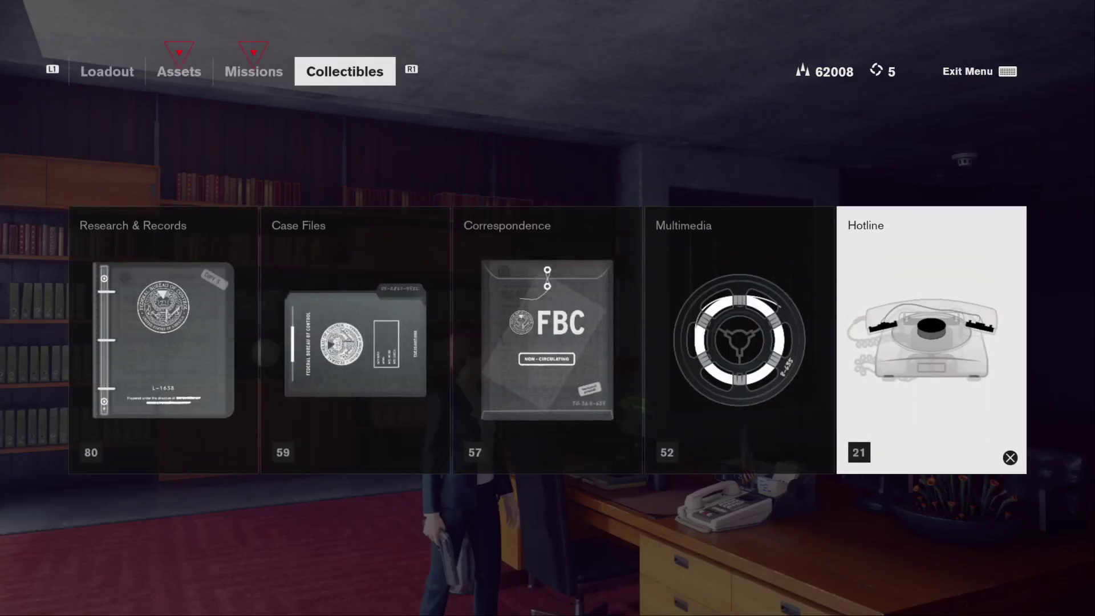